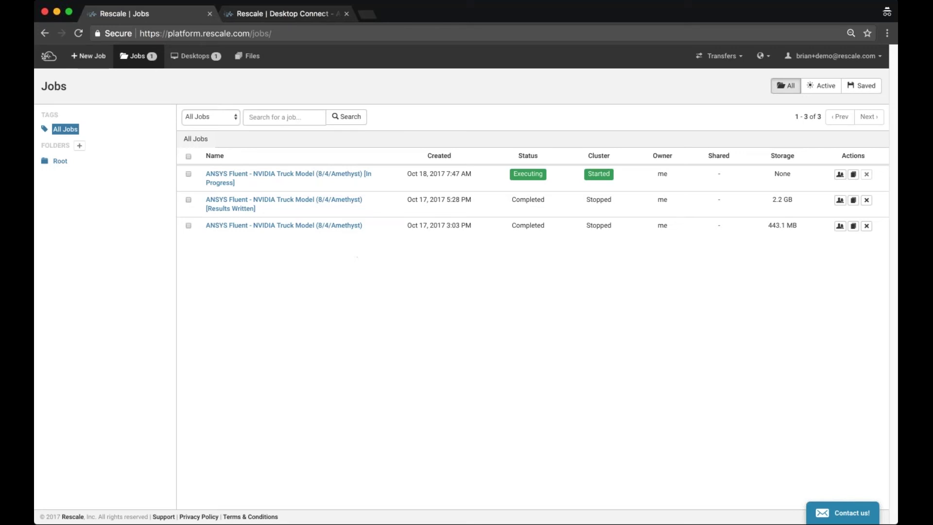
Start a new job from the Jobs page
click(90, 57)
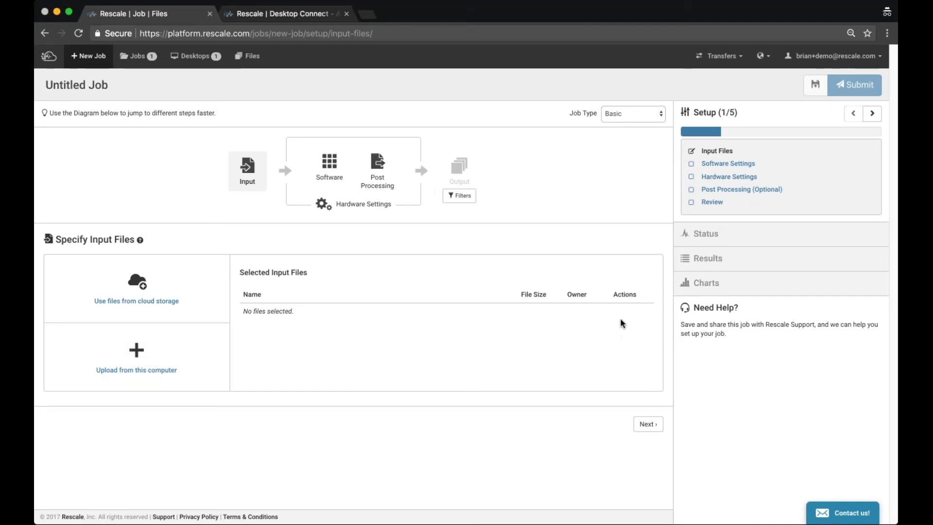
Add truck14m_journal_rescale.jou and truck_14m_mon.cas.gz from cloud storage, leaving the case file compressed
click(157, 311)
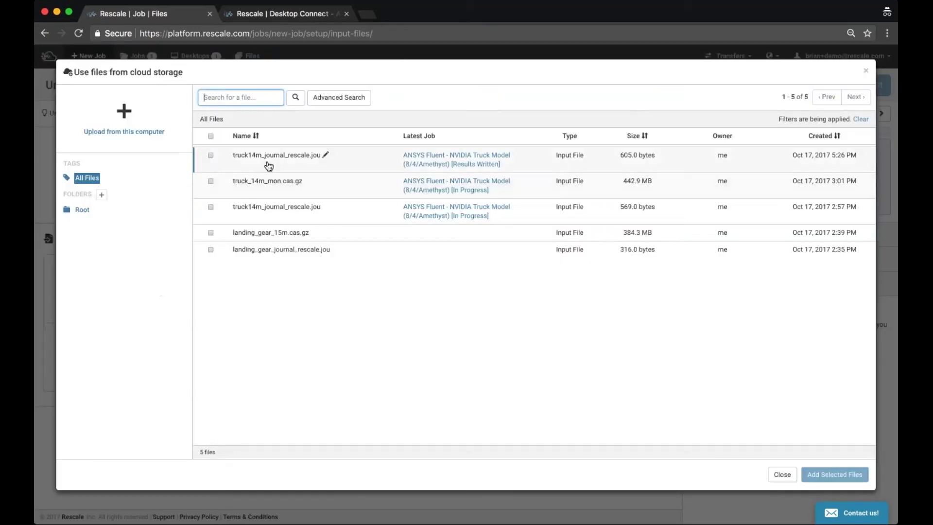
click(269, 161)
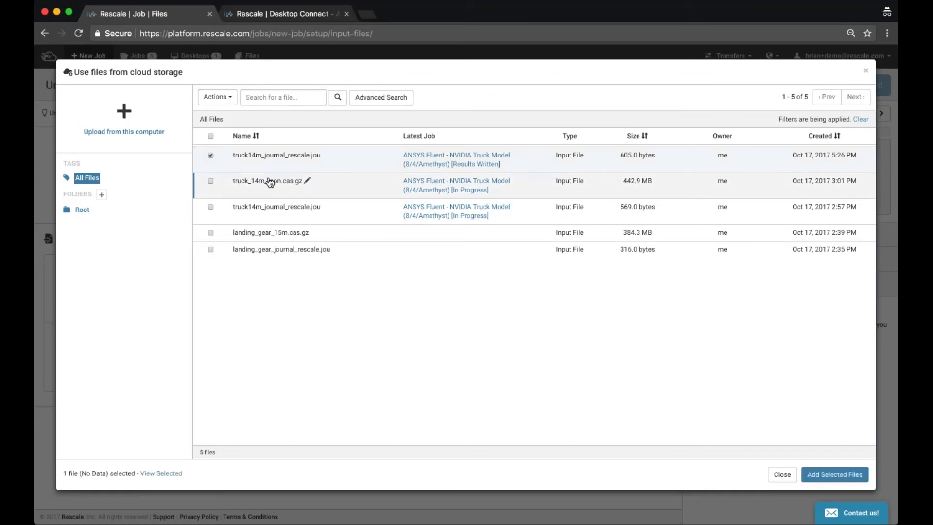
click(270, 185)
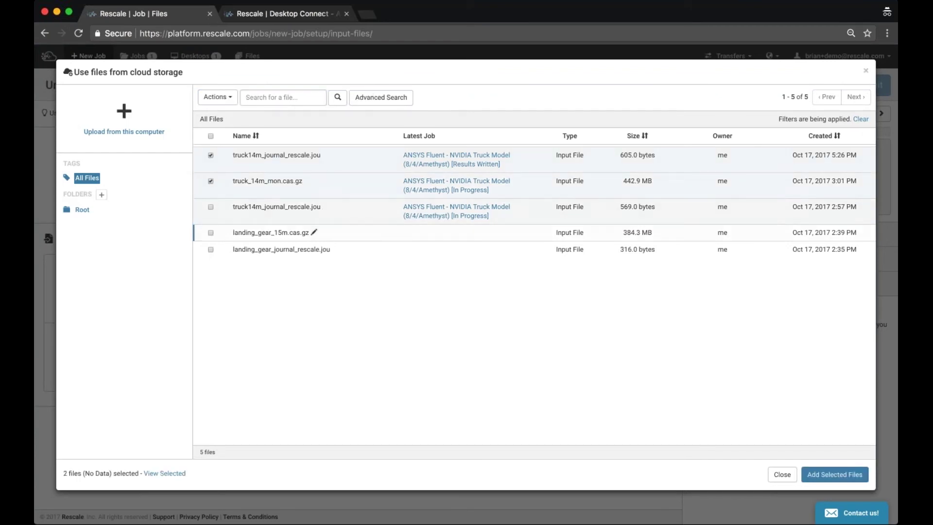
click(821, 474)
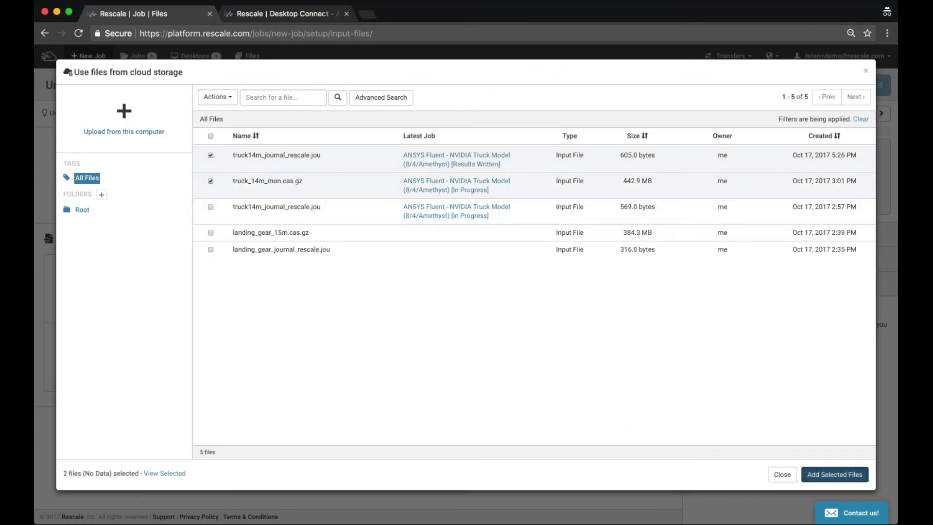
click(567, 330)
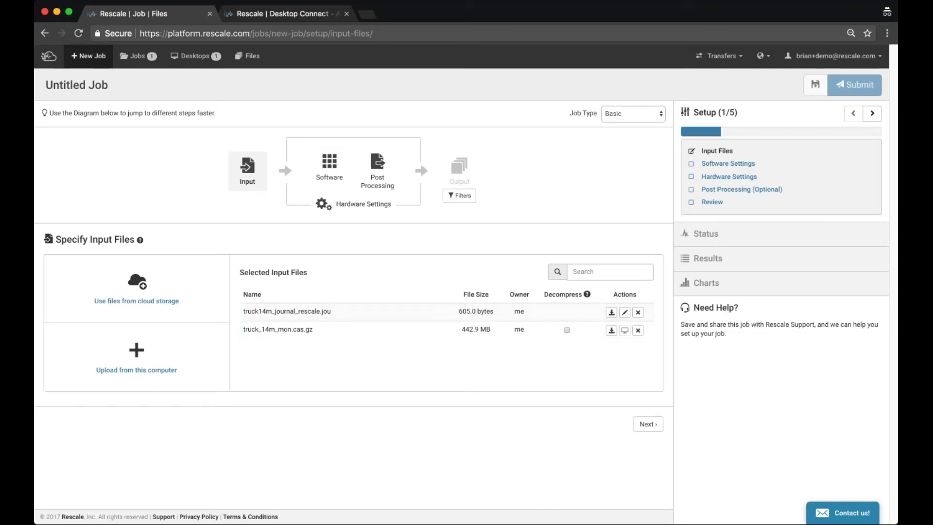
Search the catalogue for ANSYS Fluent and select version 18.0 (GPU)
click(328, 167)
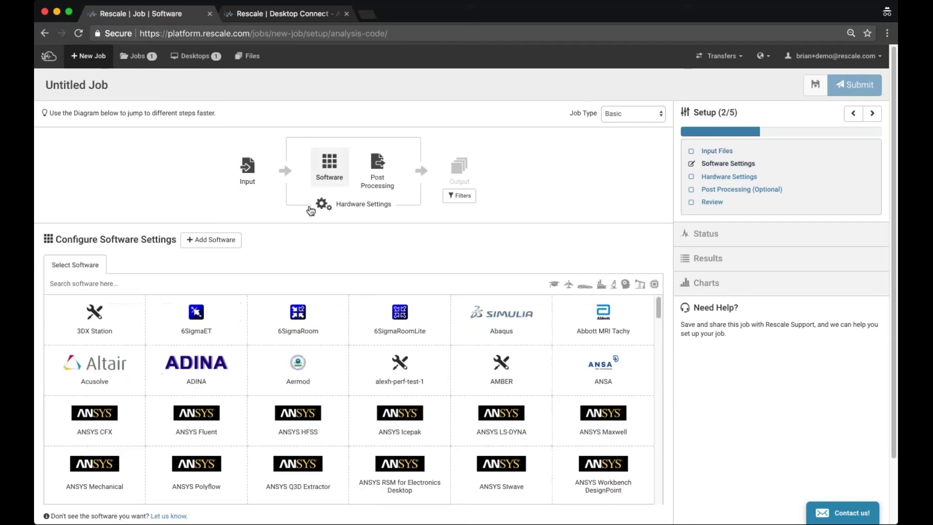
click(299, 282)
text(ans)
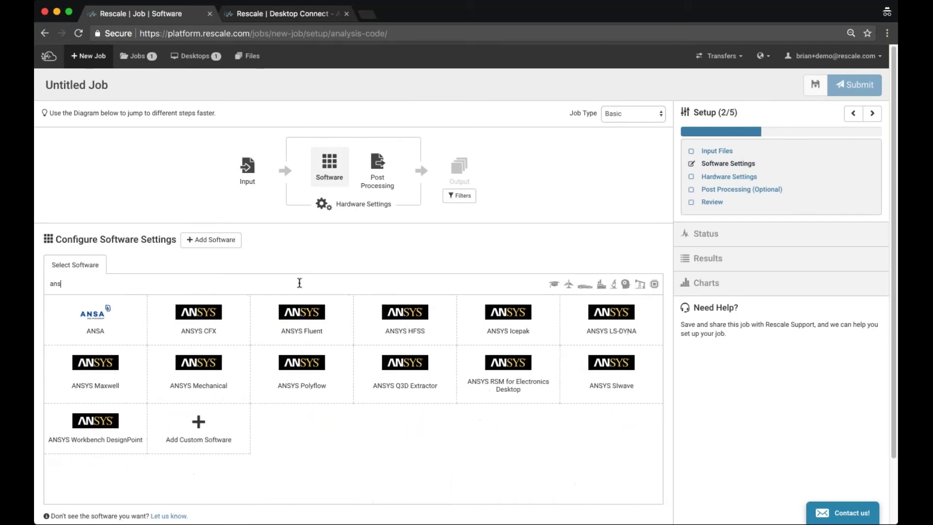
text(ys fluen)
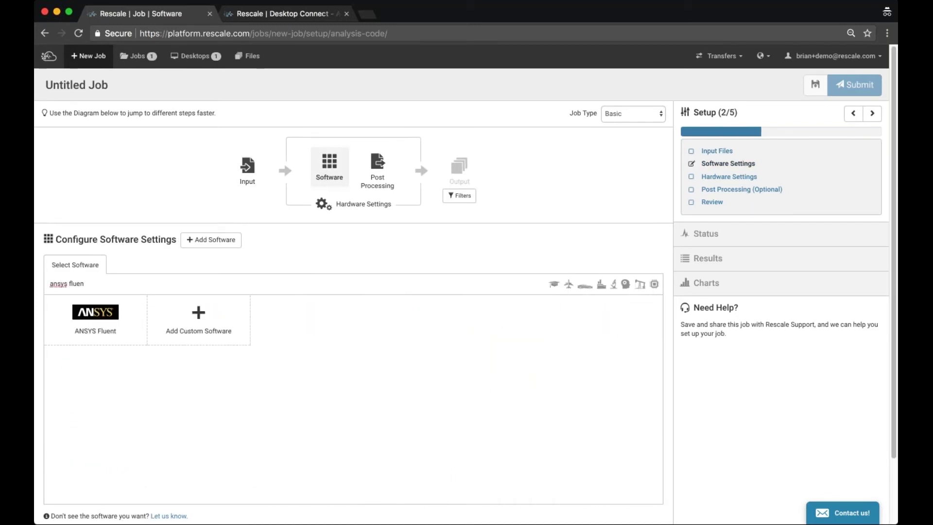
click(120, 307)
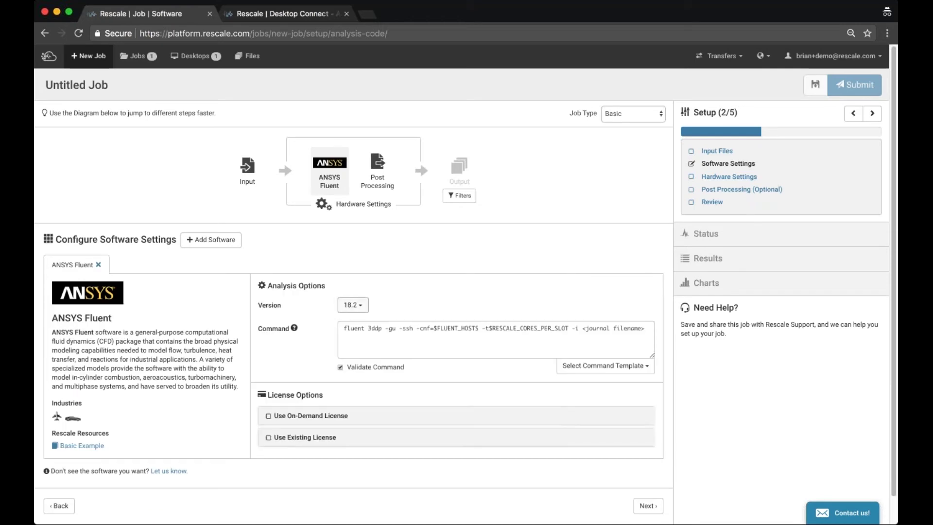
click(357, 306)
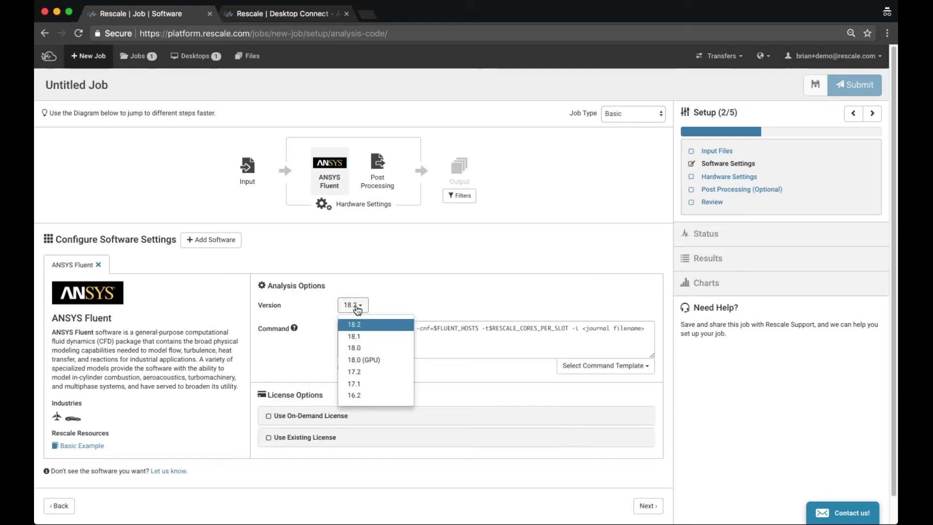
click(365, 360)
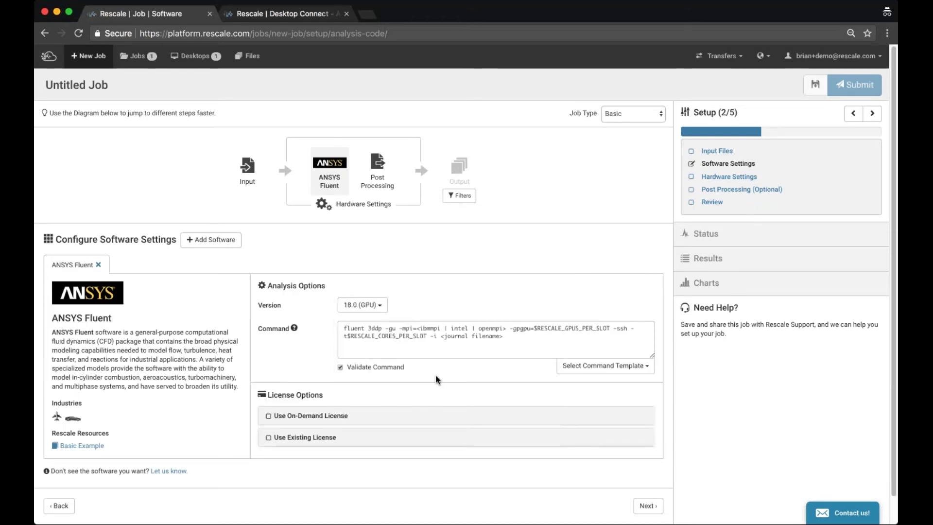
click(526, 339)
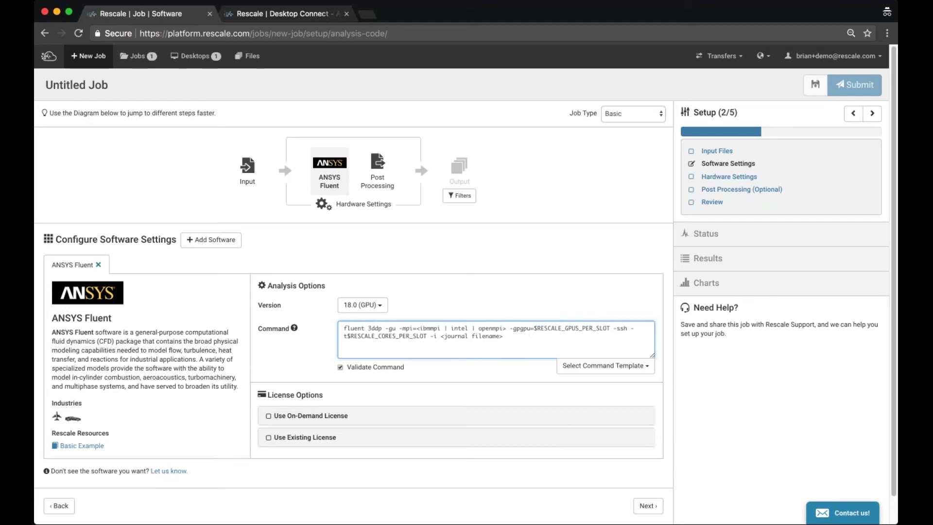
Edit the Fluent command to use openmpi and journal file truck14m_journal_rescale.jou
drag(417, 328, 506, 326)
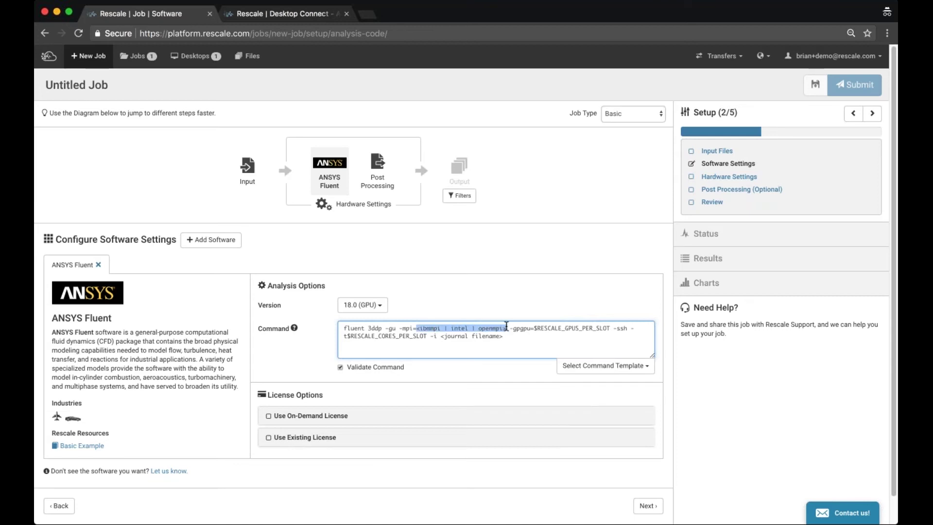
text(openmpi)
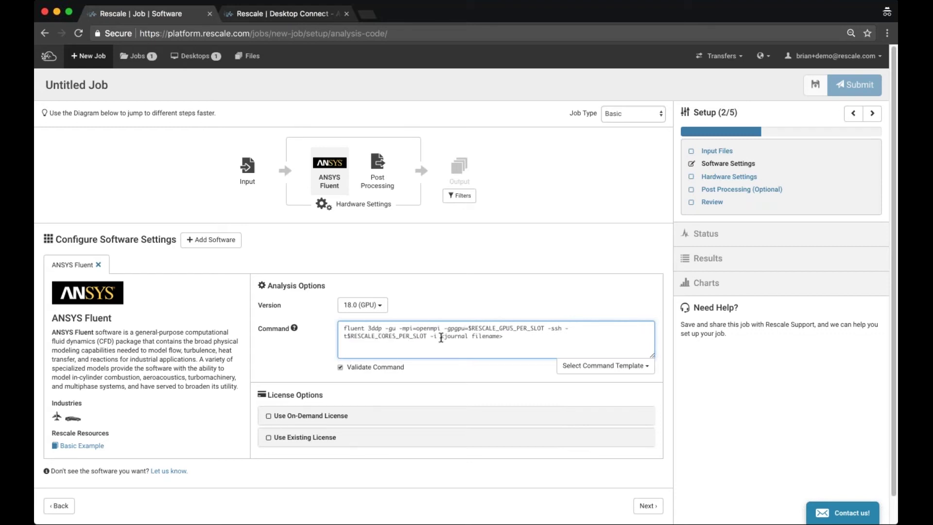
drag(440, 335, 510, 335)
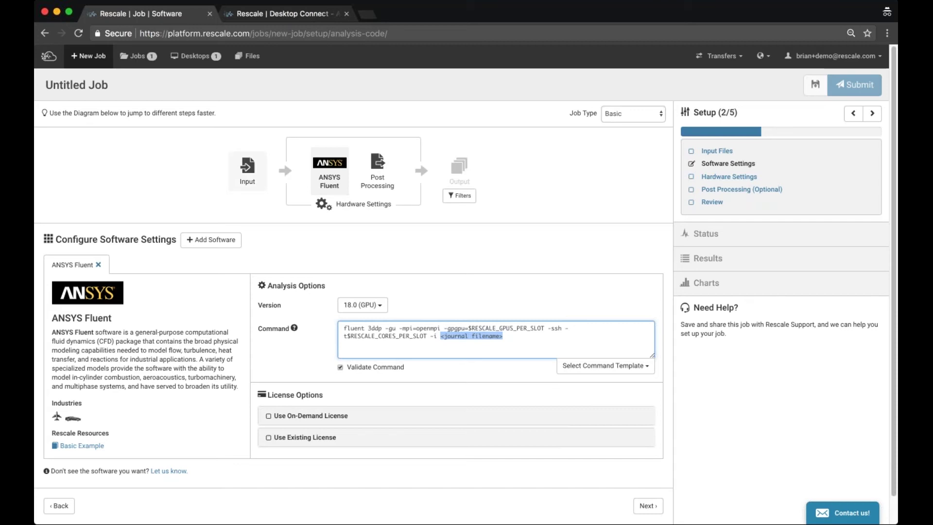
click(248, 170)
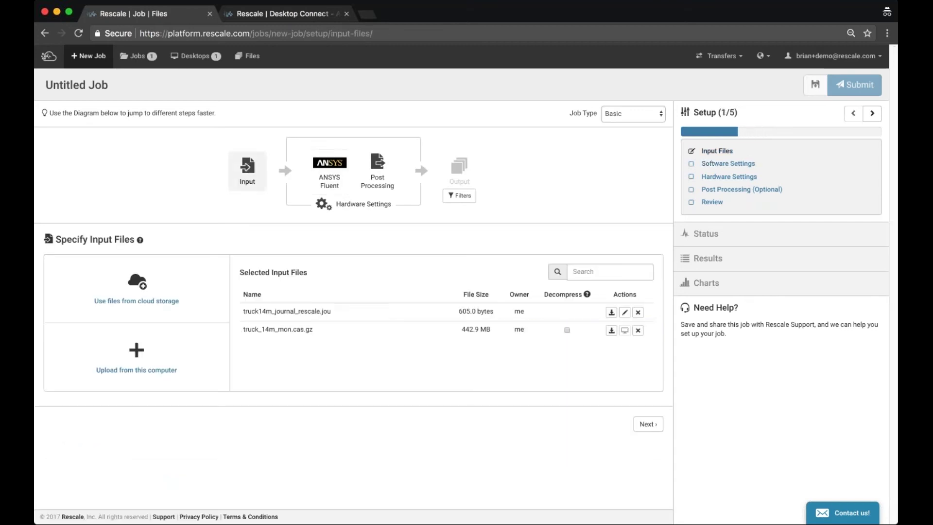
drag(331, 313, 242, 313)
key(super+c)
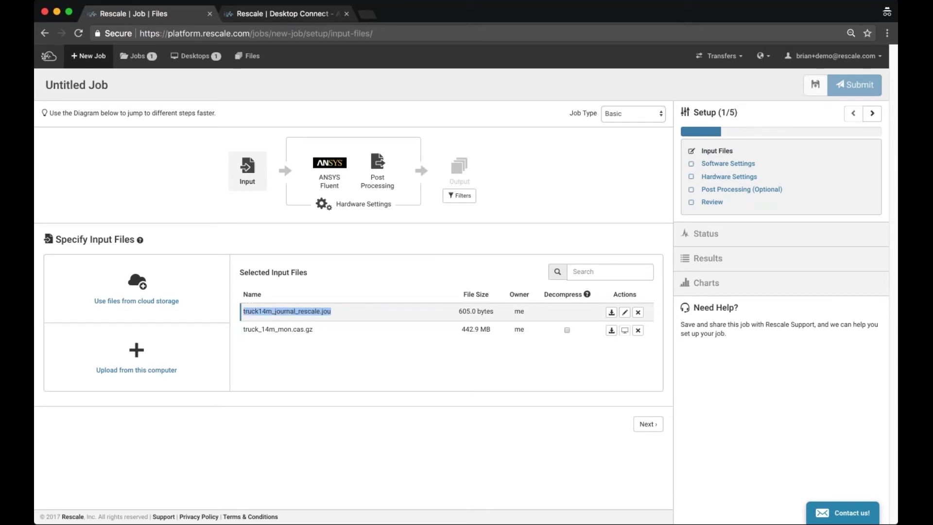
click(325, 176)
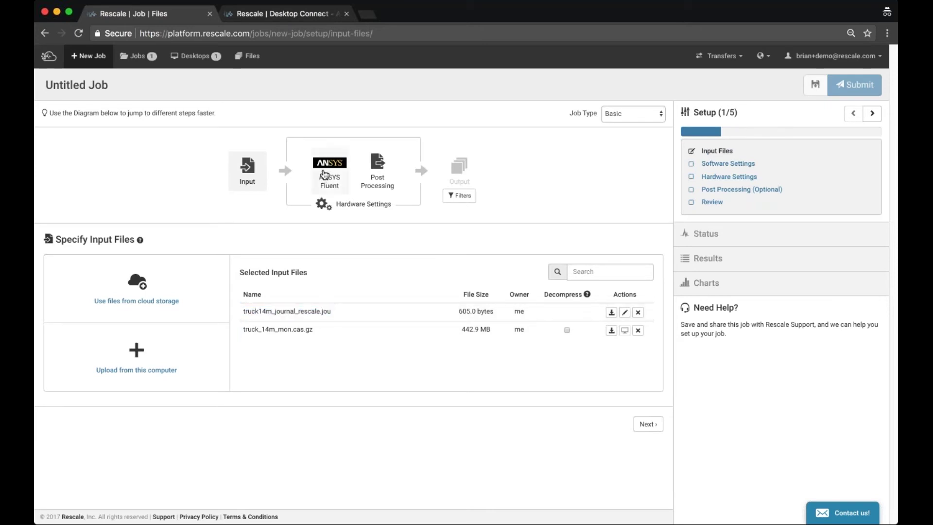
drag(441, 336, 504, 336)
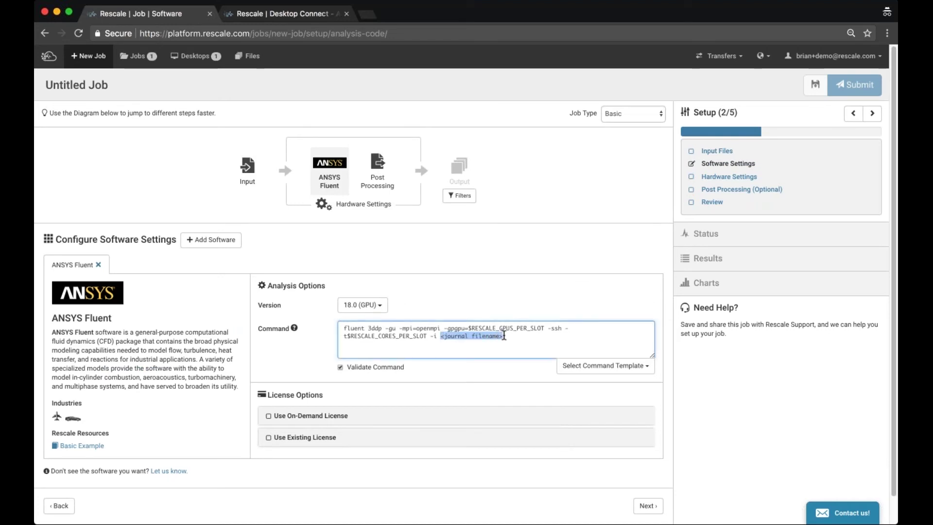
key(super+v)
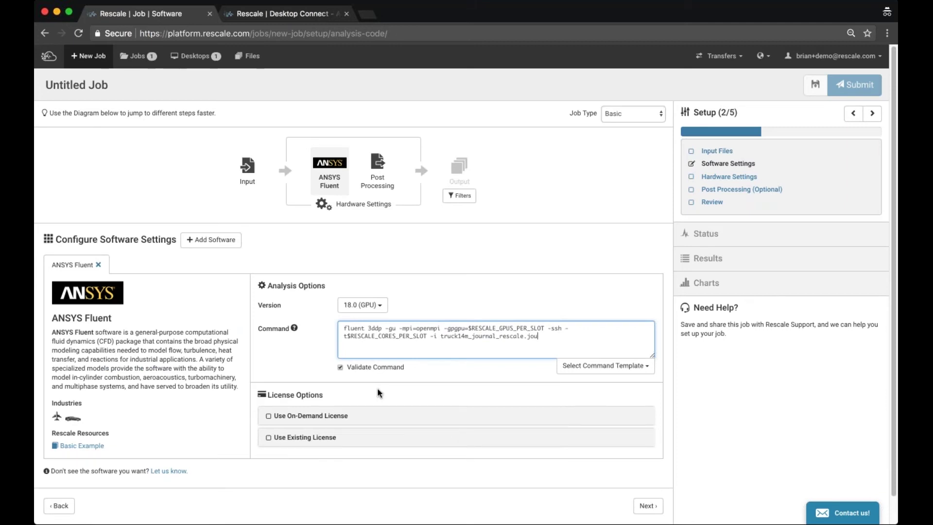
scroll(329, 441, down, 1)
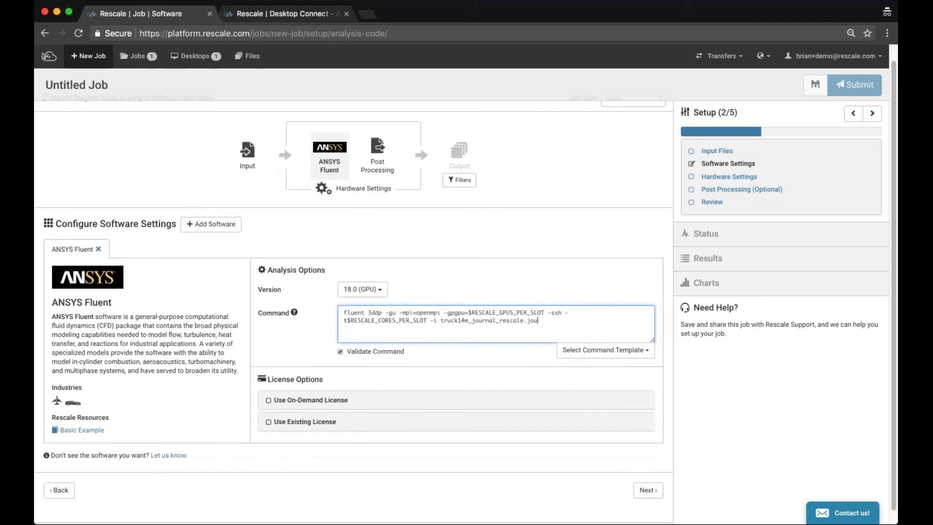
Switch the Fluent license option to On-Demand, billed by AEUs consumed
click(326, 432)
scroll(326, 432, down, 1)
scroll(326, 432, down, 4)
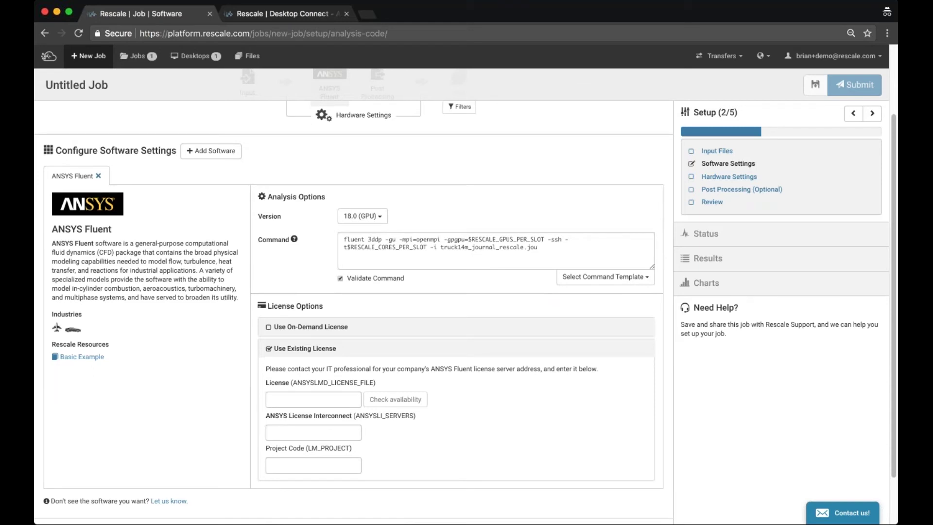
click(304, 330)
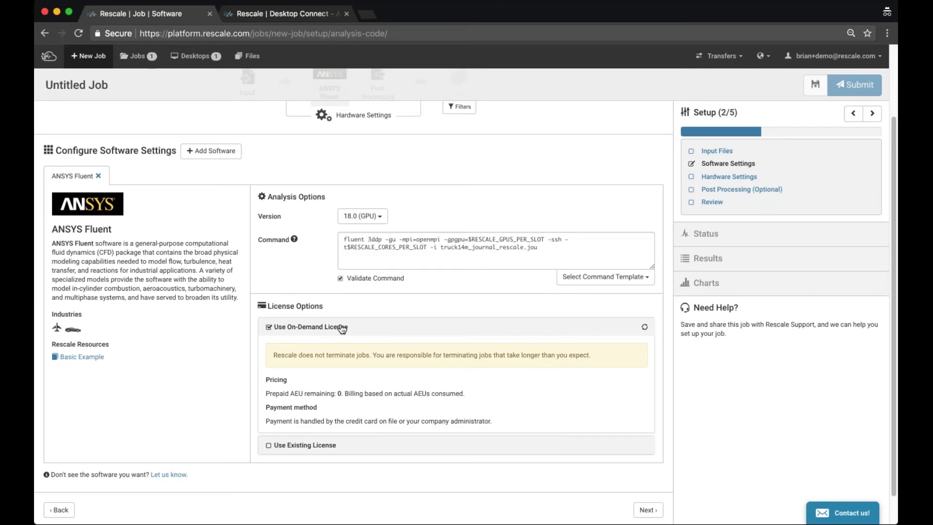
scroll(343, 329, up, 3)
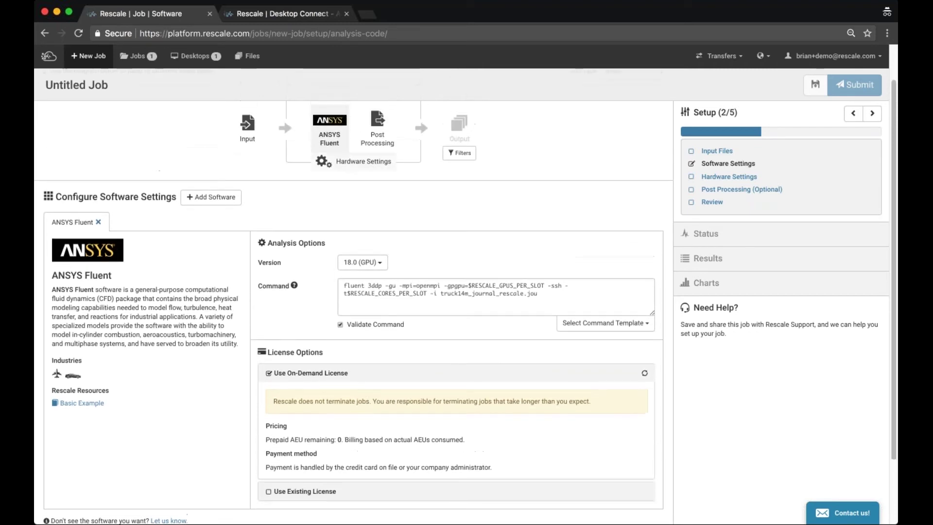
Select 8 Amethyst P100 cores at on-demand pricing of $10.912 per hour
click(351, 164)
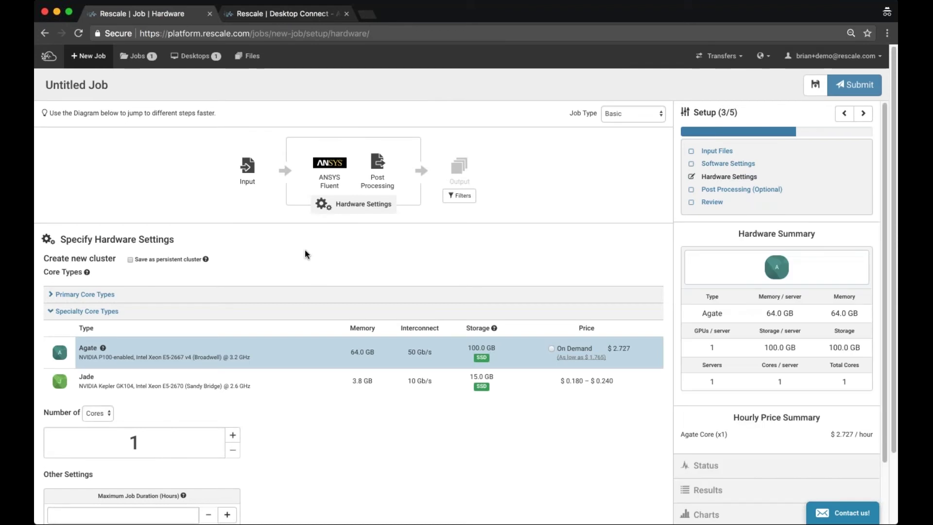
click(62, 295)
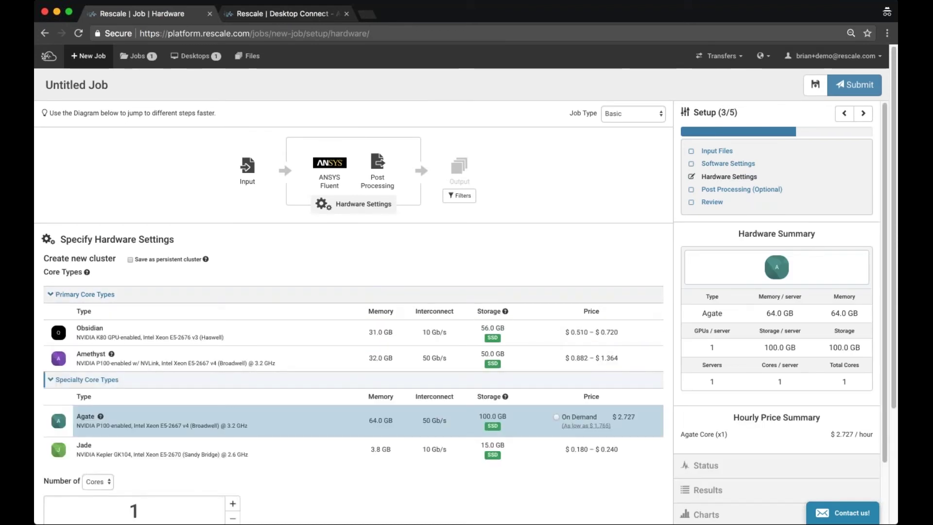
click(189, 359)
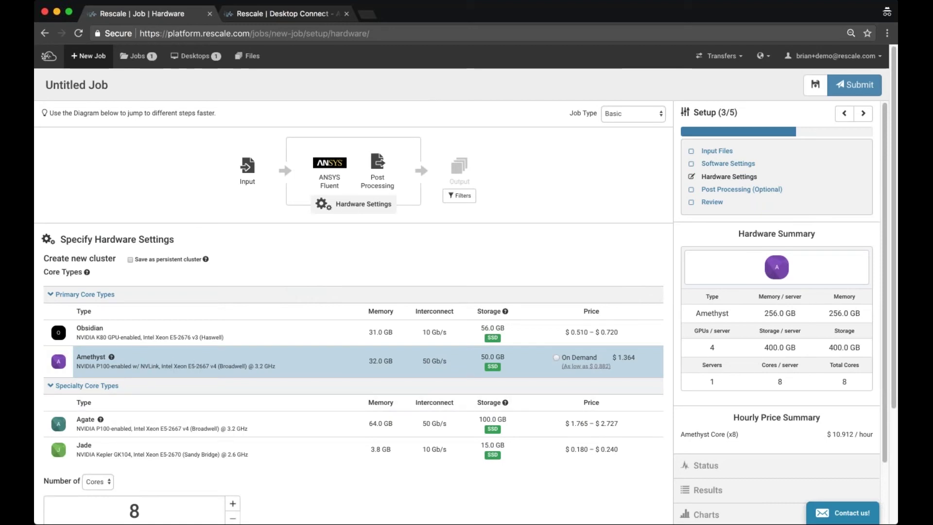
click(556, 357)
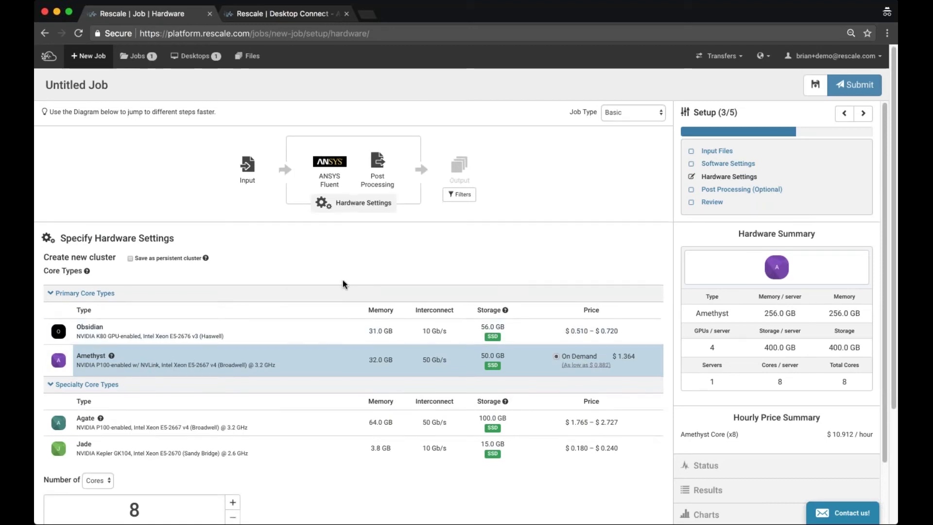
scroll(344, 282, down, 1)
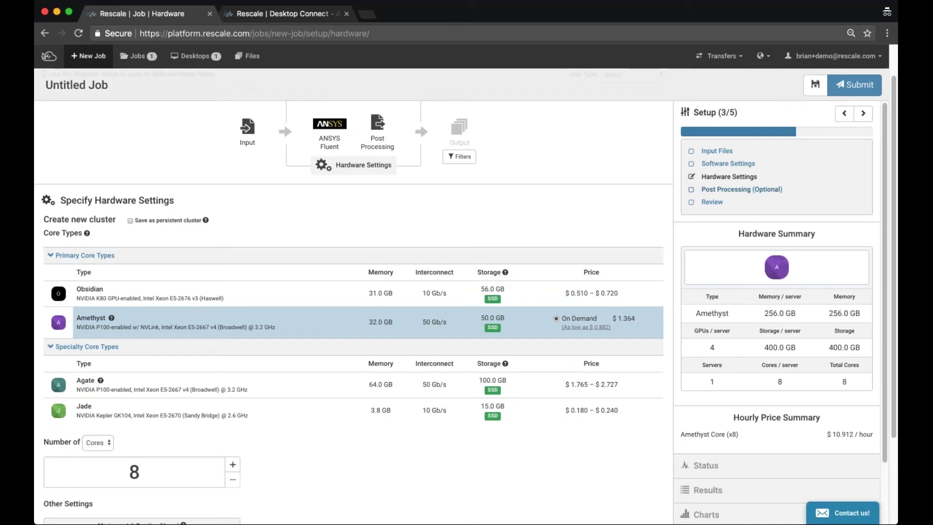
Review the job setup and submit the untitled Fluent GPU job
click(711, 203)
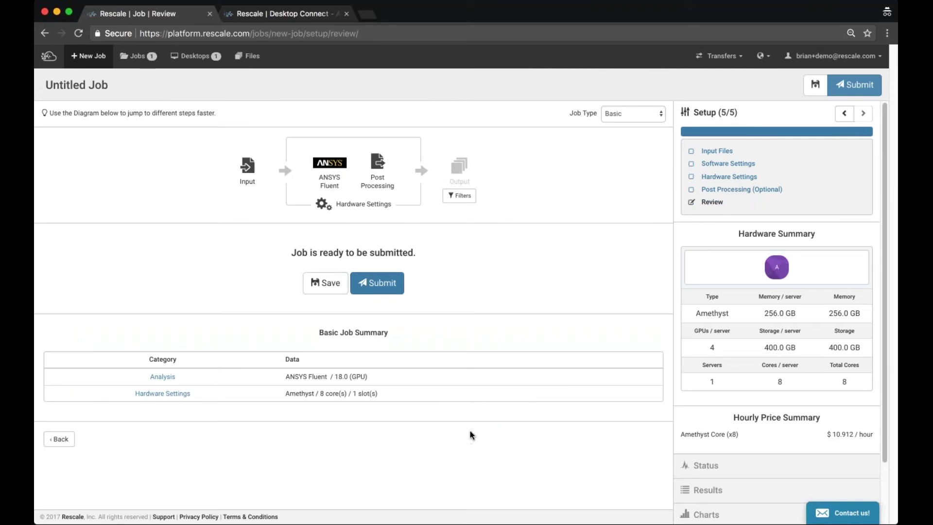
click(391, 283)
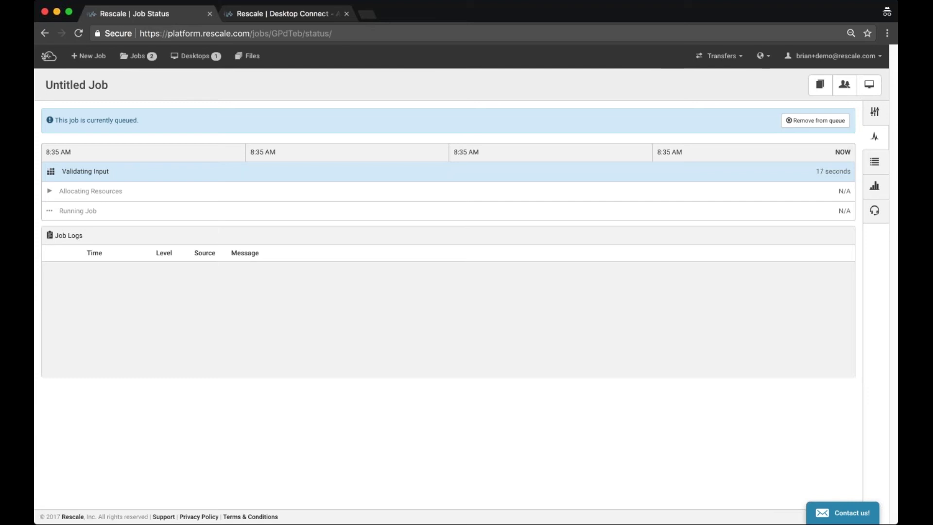
Live-tail process_output.log of the in-progress truck job, then return to the Jobs list
click(138, 56)
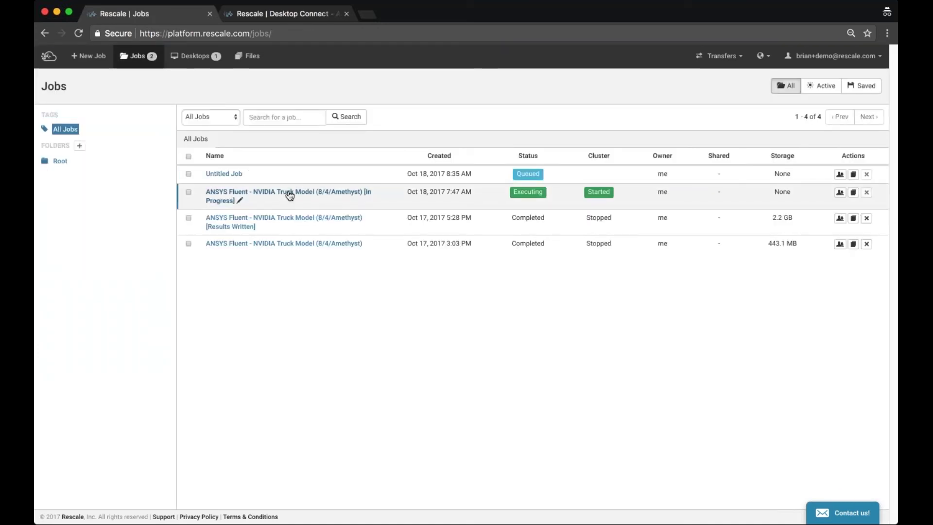
click(289, 194)
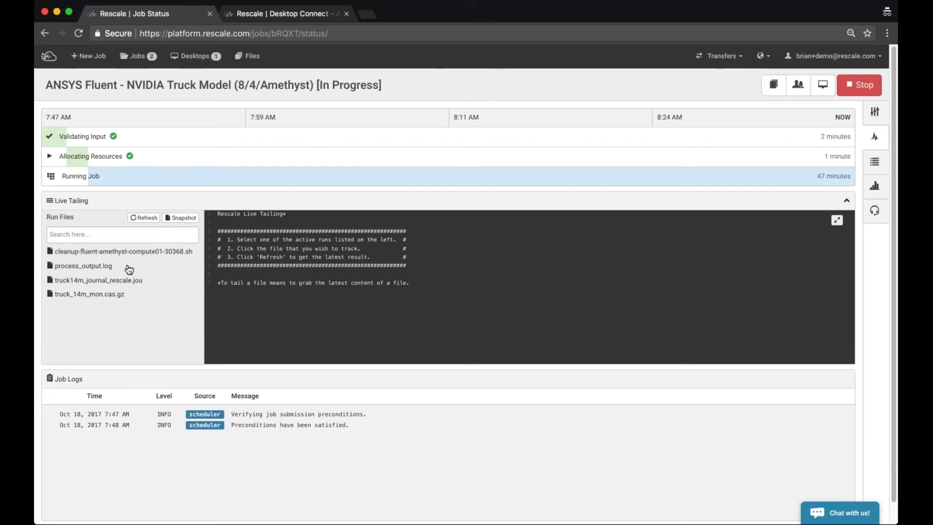
click(130, 269)
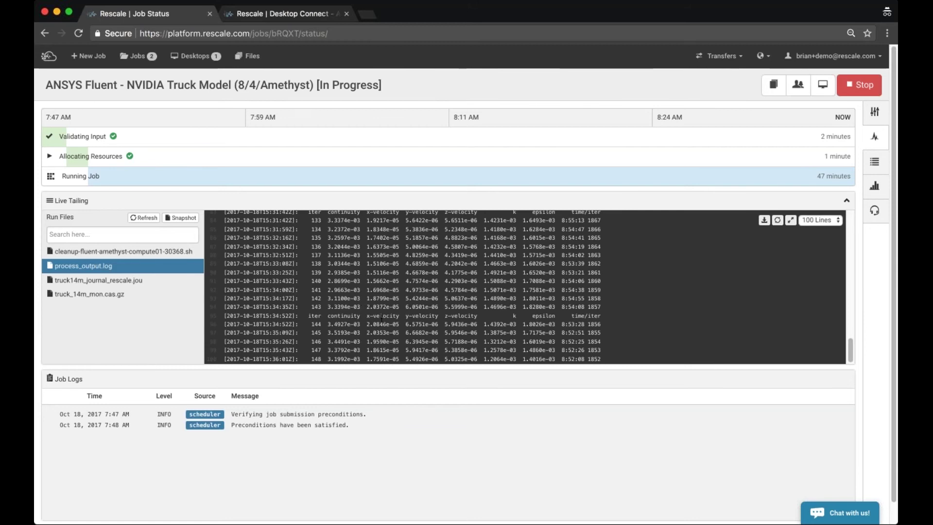
click(137, 57)
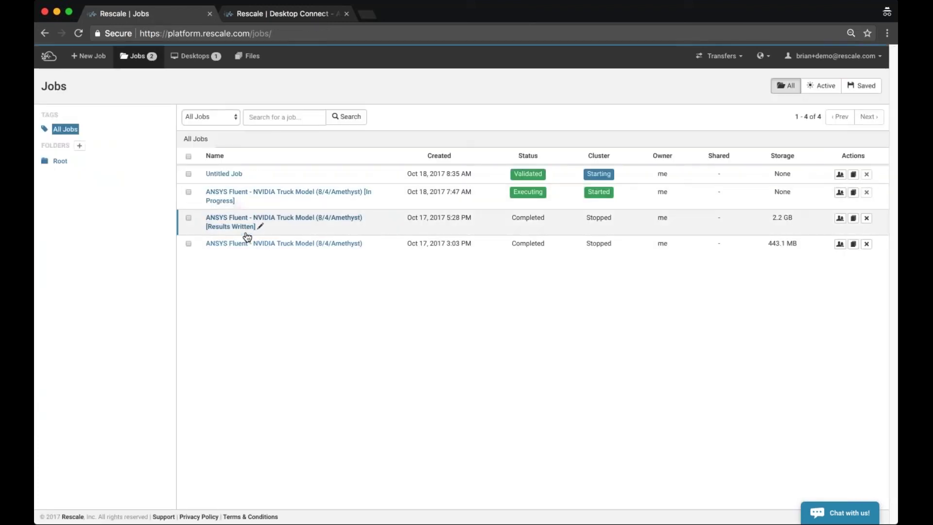
Check the finished NVIDIA Truck Model (8/4/Amethyst) job's status logs and four result files
click(249, 244)
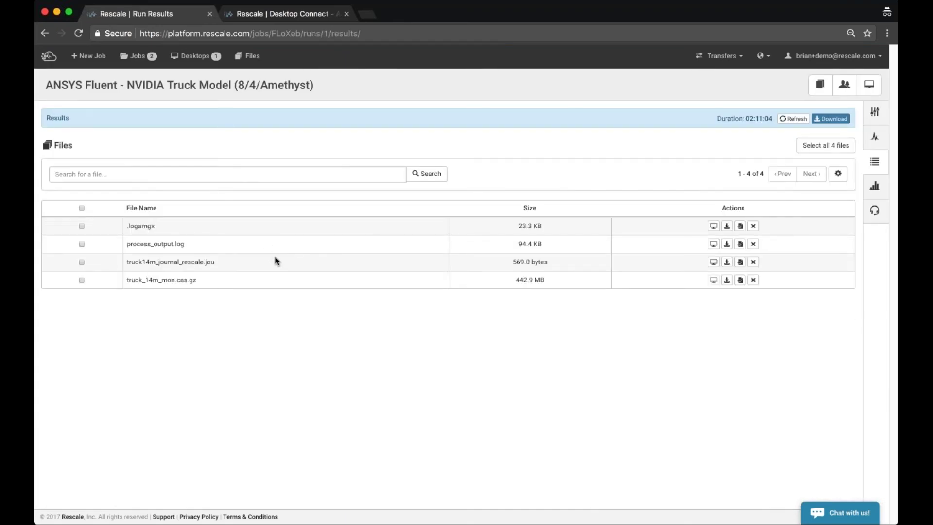
click(875, 144)
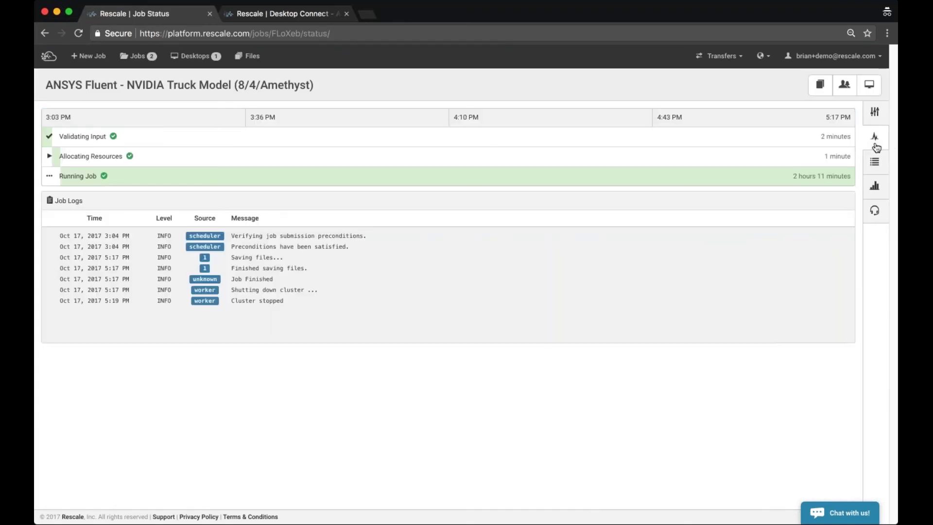
click(874, 161)
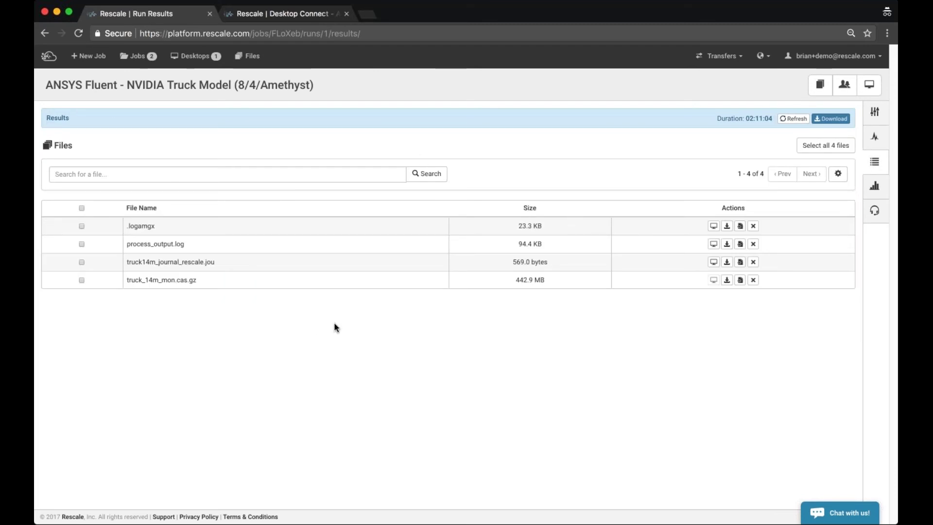
click(873, 94)
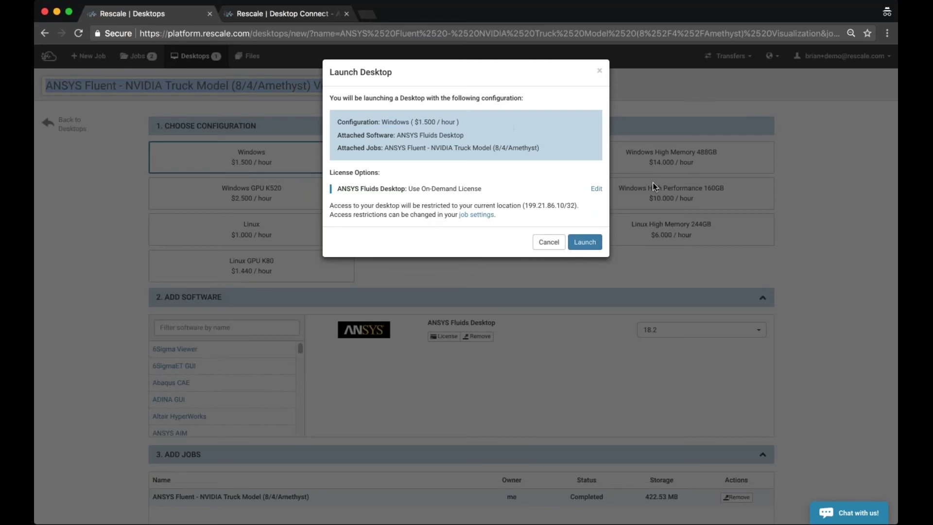
Launch a Windows desktop with ANSYS Fluids Desktop and the completed truck job attached
click(596, 189)
click(596, 191)
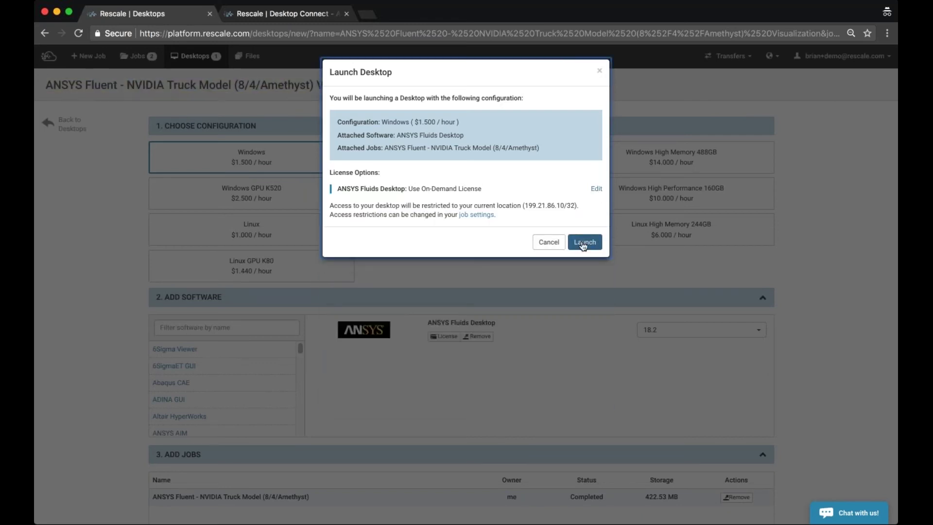
click(584, 243)
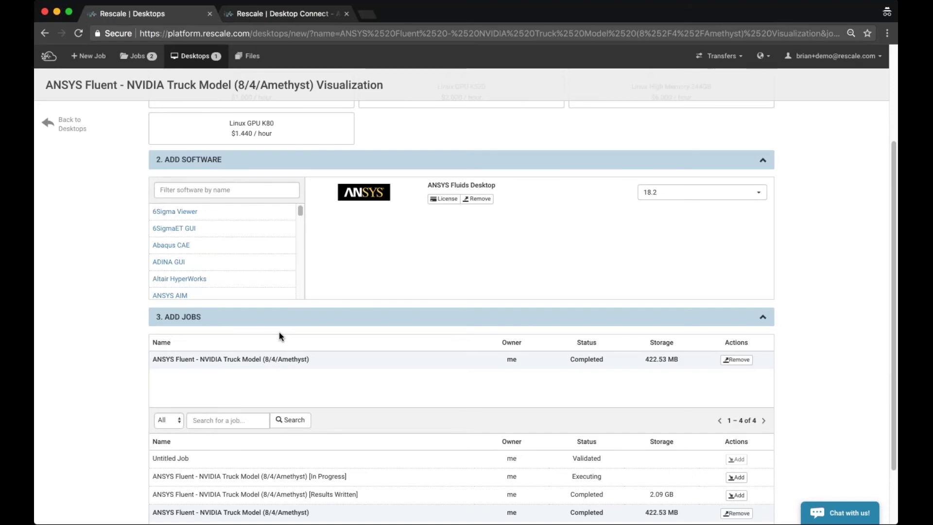
scroll(672, 350, up, 1)
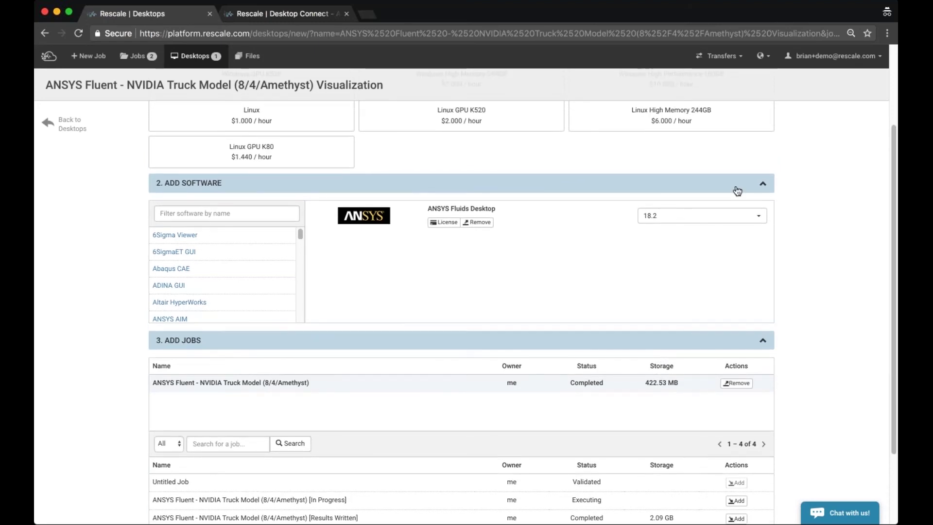
click(747, 187)
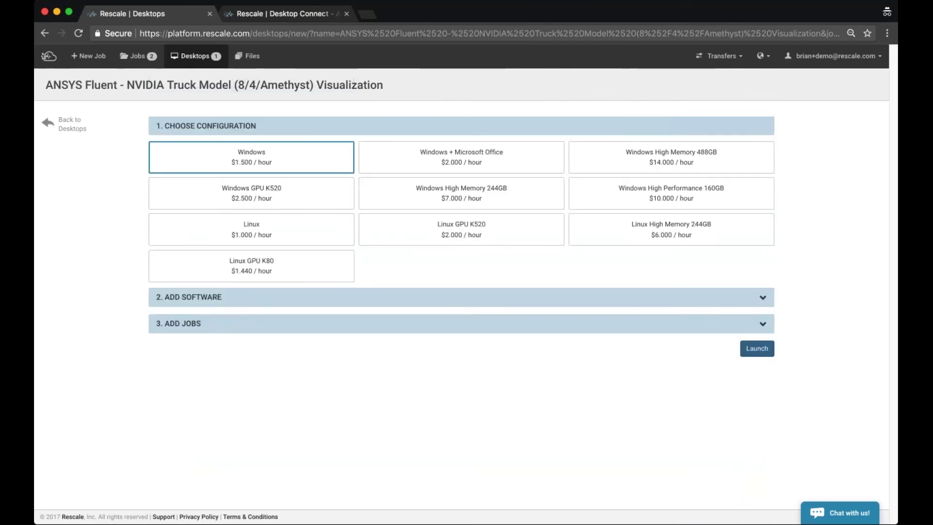
click(756, 348)
key(Return)
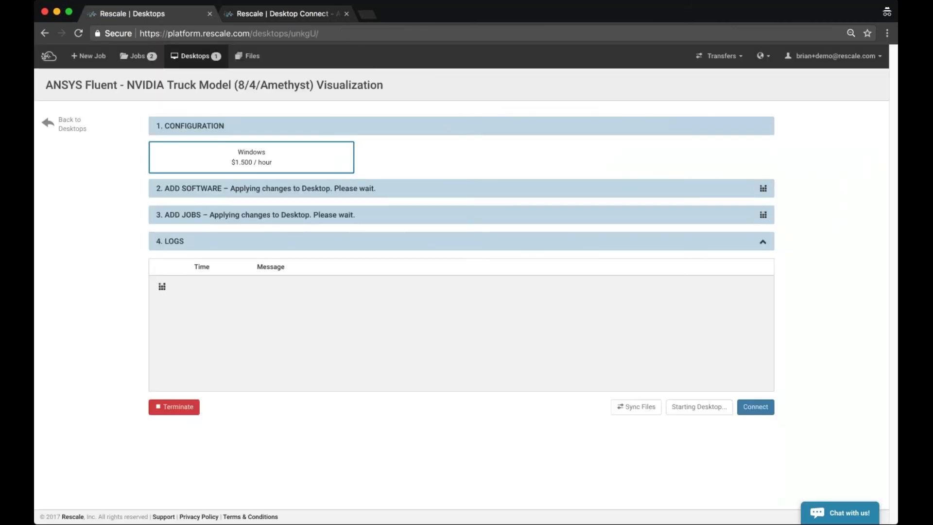
Show the truck mesh in Fluent on the Rescale remote desktop, then advance to the Key Messages slide
click(298, 15)
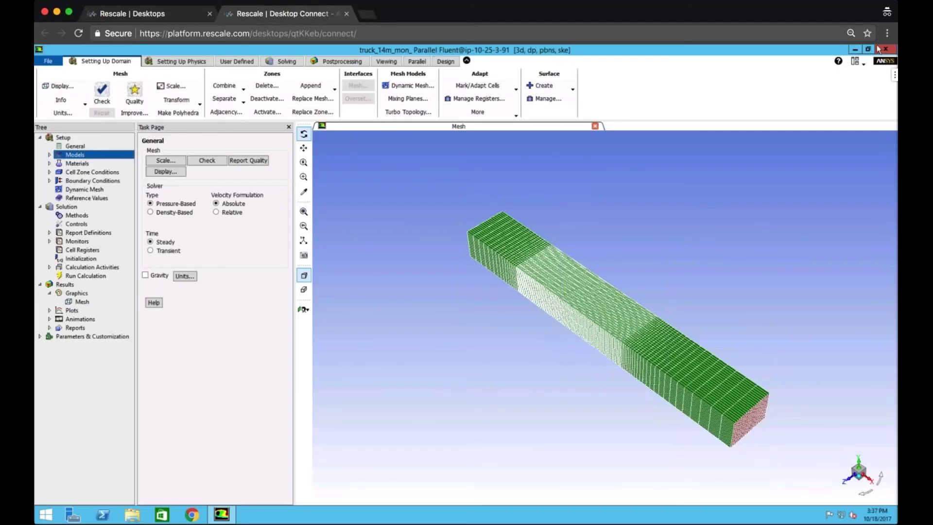
click(856, 50)
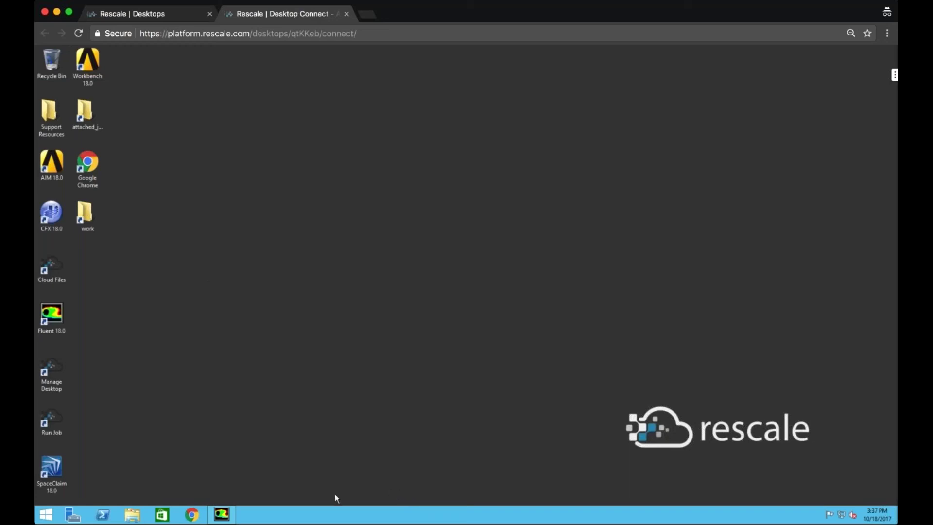
click(225, 518)
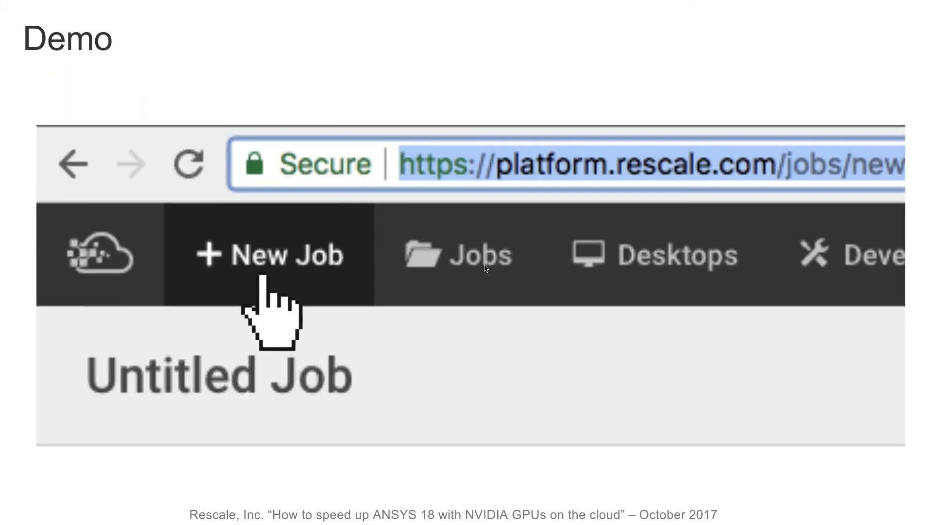
key(Right)
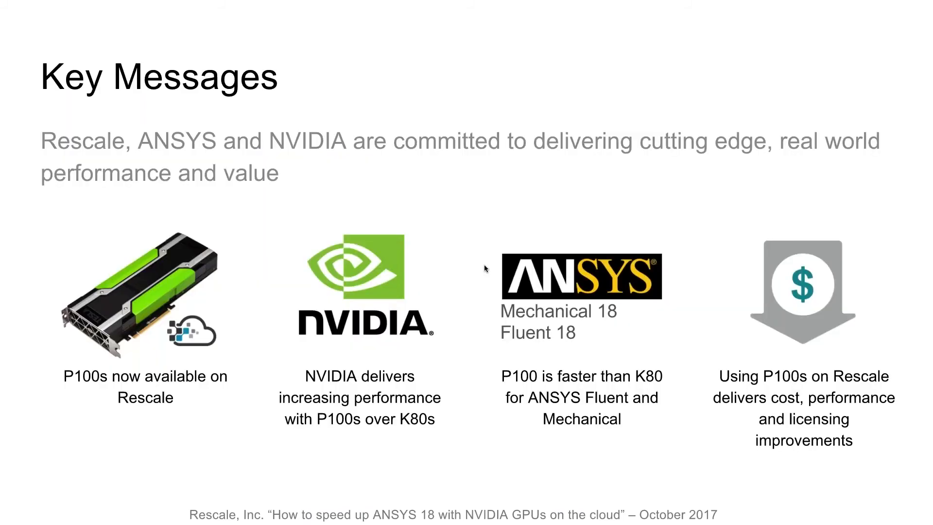